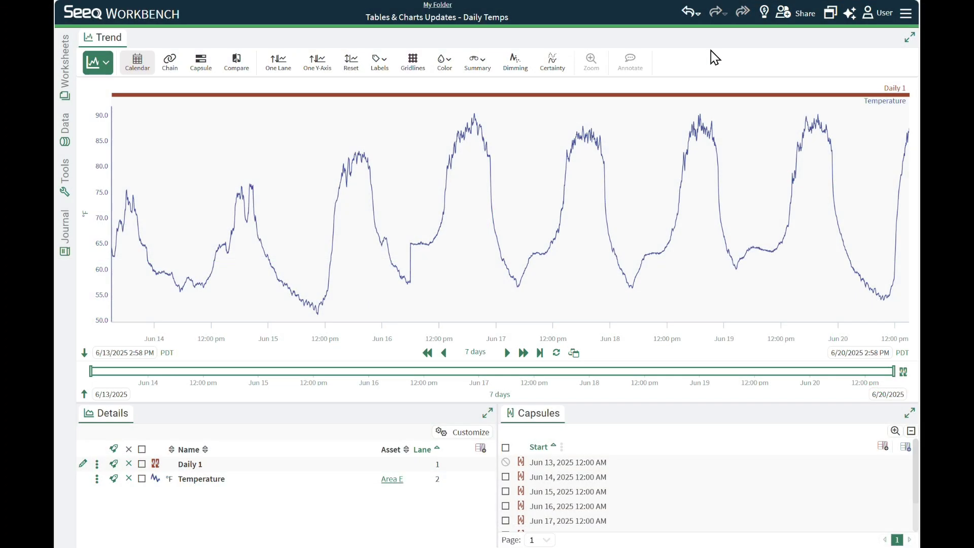
Switch the daily temperature worksheet to Table & Charts and show it as a grouped column chart
click(93, 63)
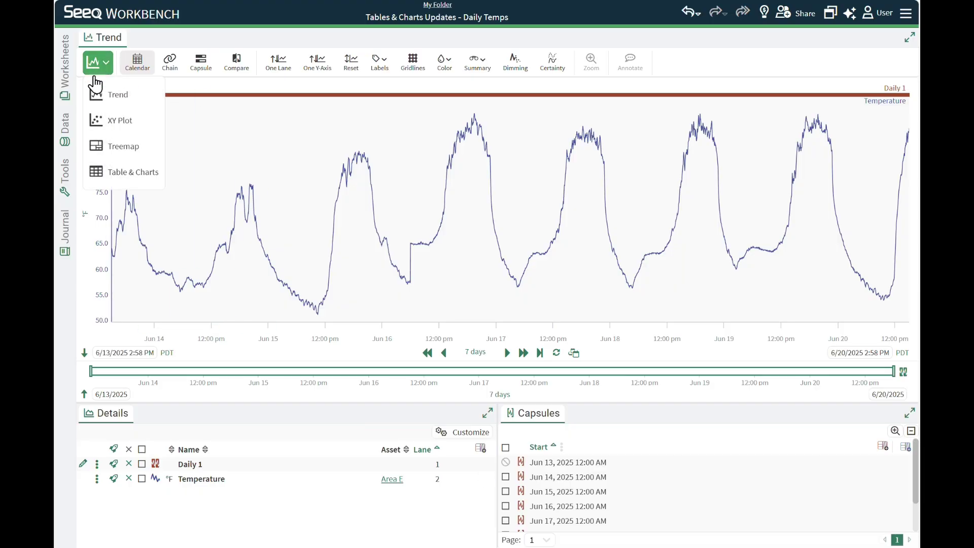
click(117, 175)
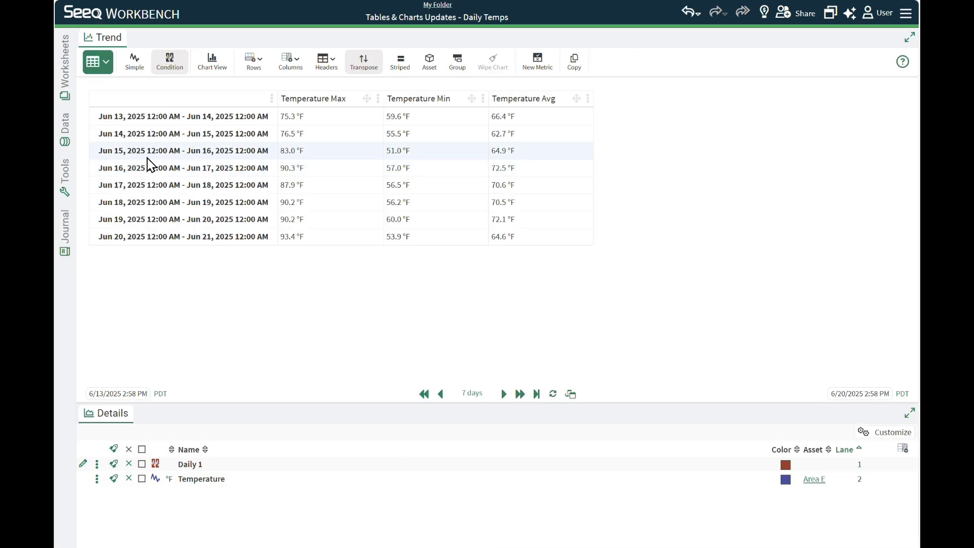
click(212, 64)
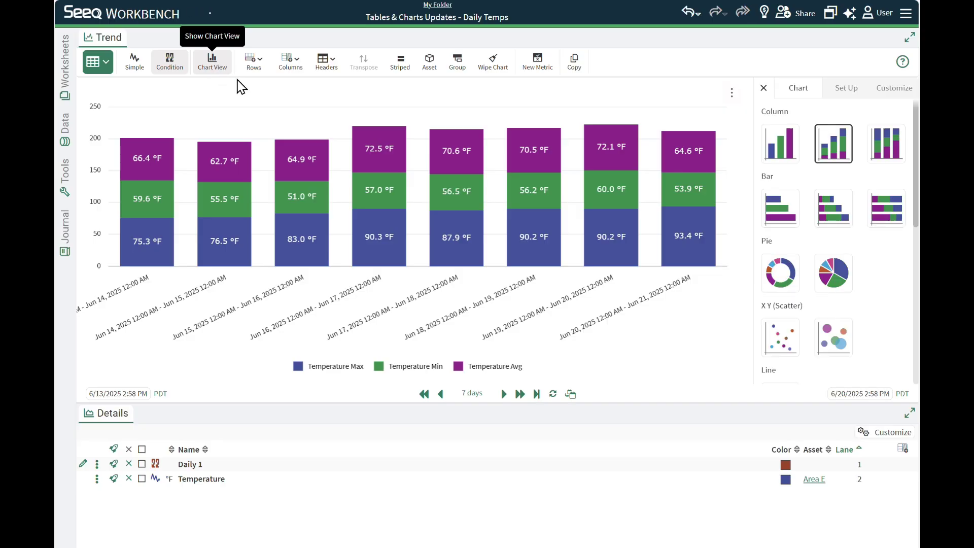
click(784, 154)
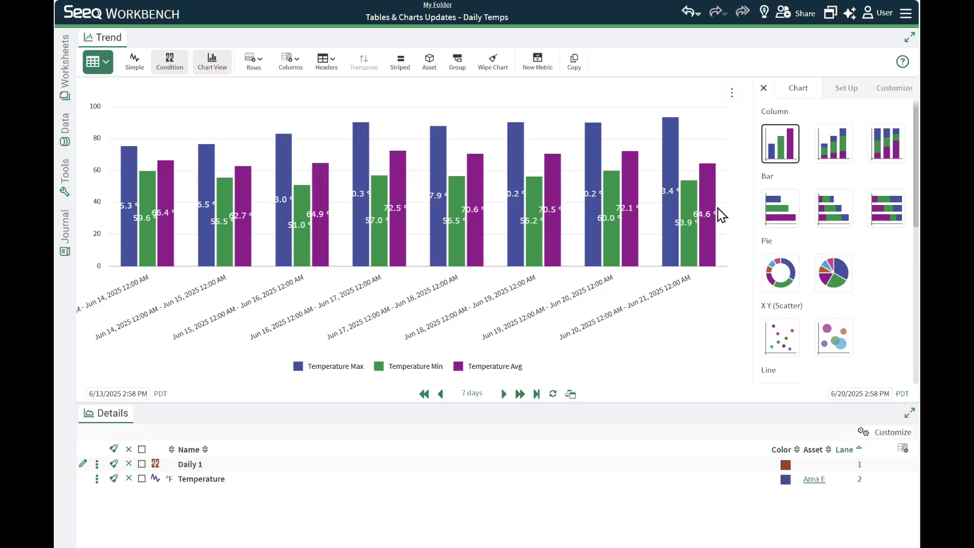
Remove the Temperature Min and Temperature Max series so only Temperature Avg remains
click(843, 88)
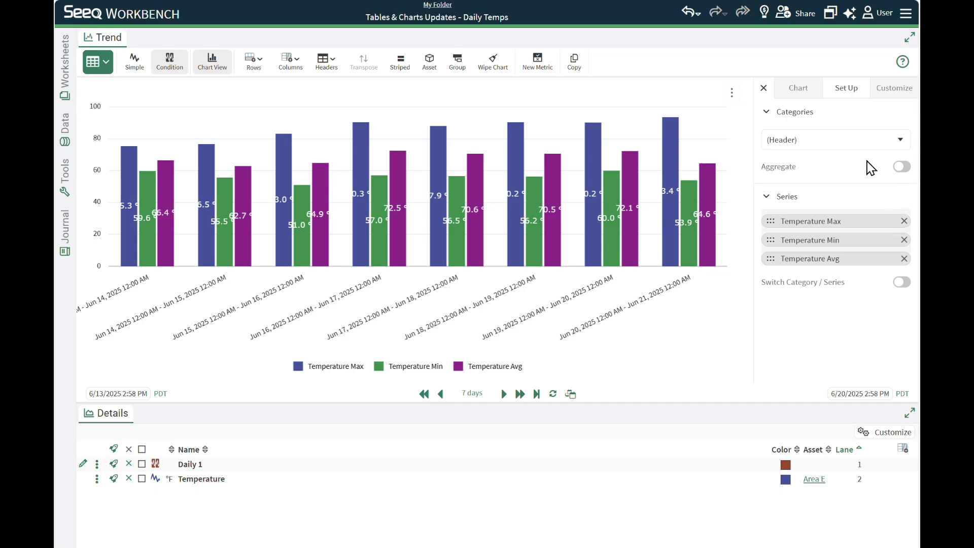
click(904, 240)
click(904, 221)
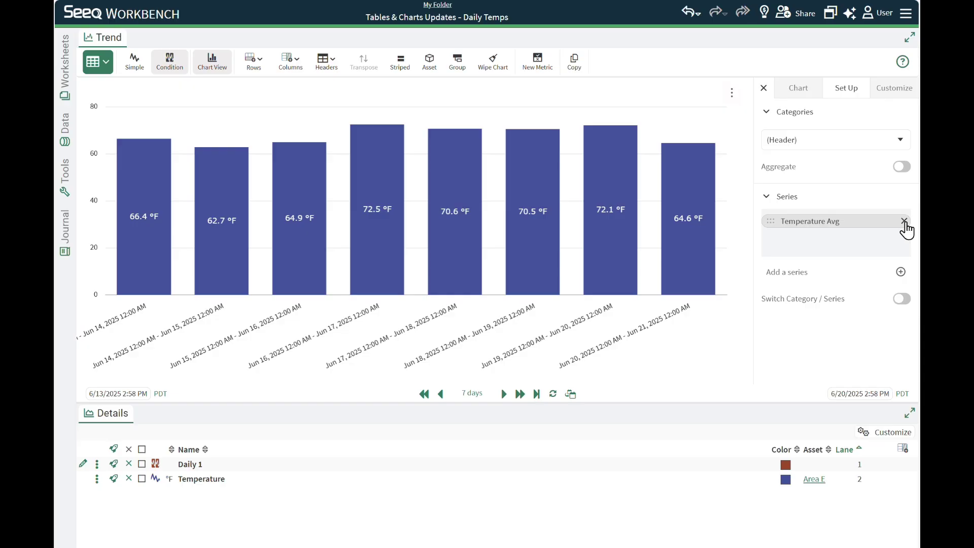
Label each day's column by its start time in the short date format, e.g. 6/20/2025
click(764, 90)
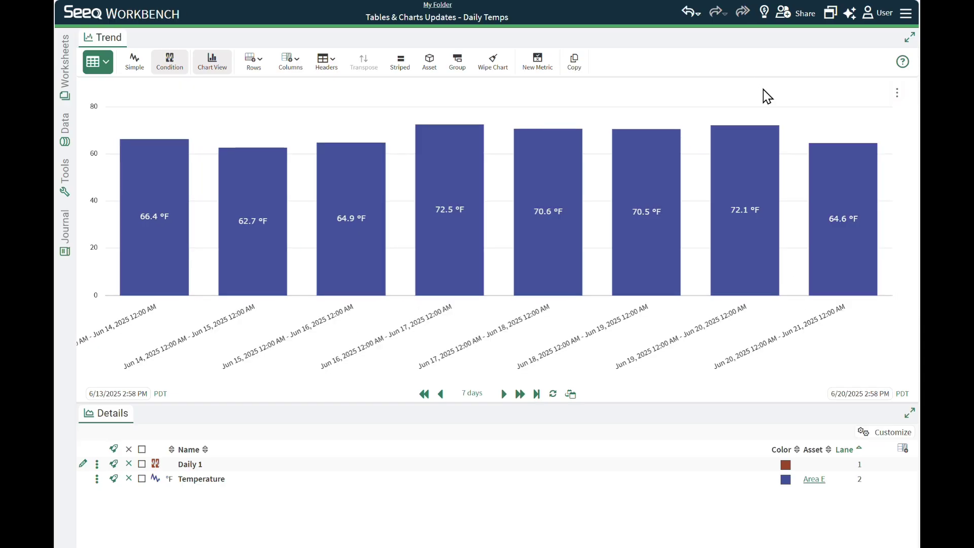
click(329, 68)
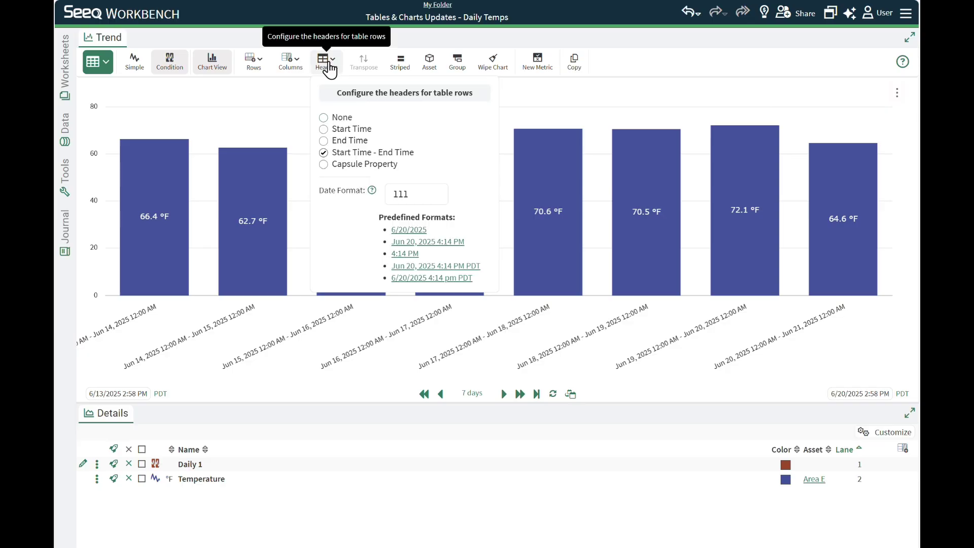
click(324, 130)
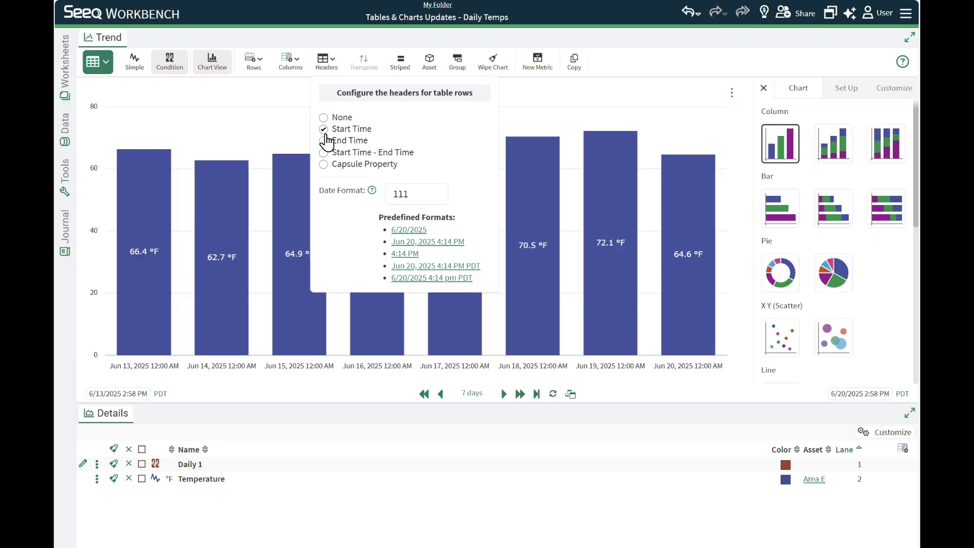
click(402, 231)
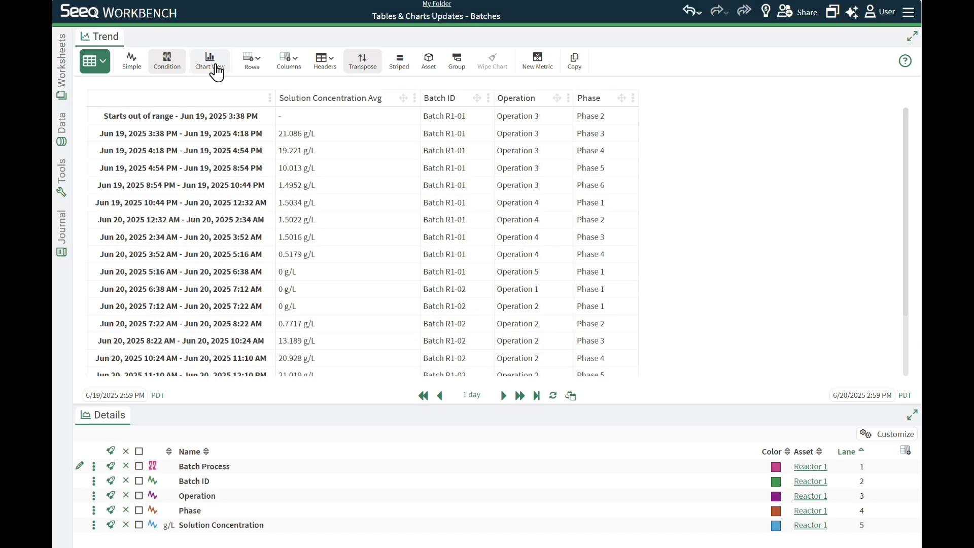
Group the Batches table rows by Operation and then by Phase
click(217, 72)
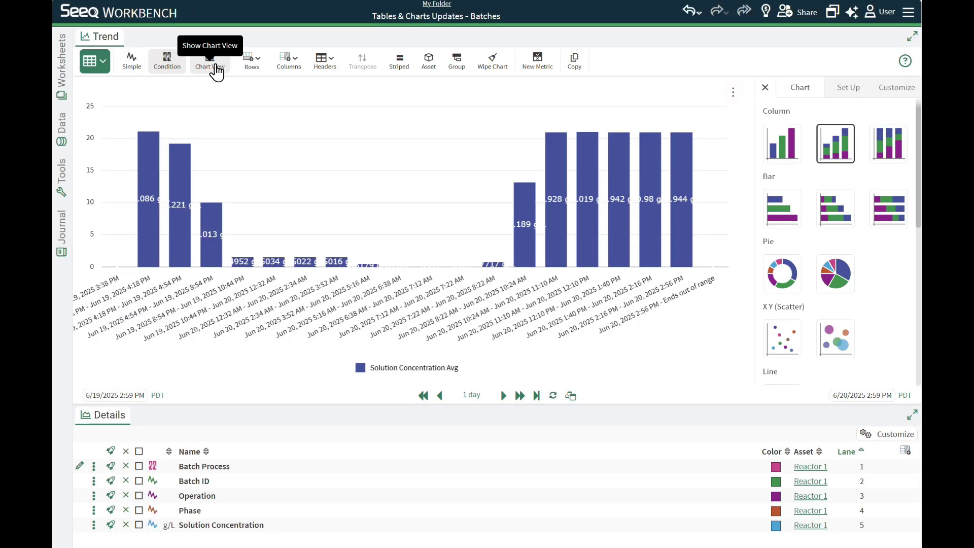
click(217, 72)
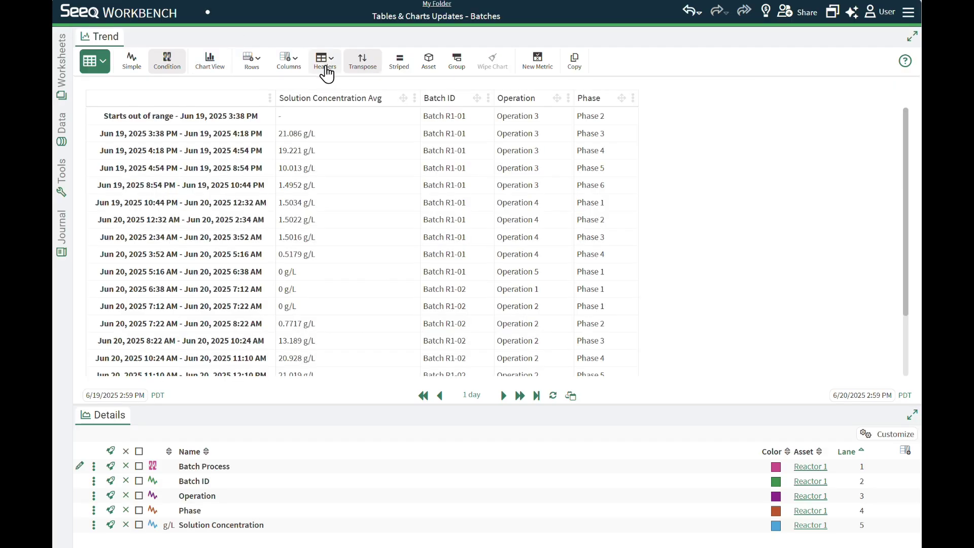
click(457, 64)
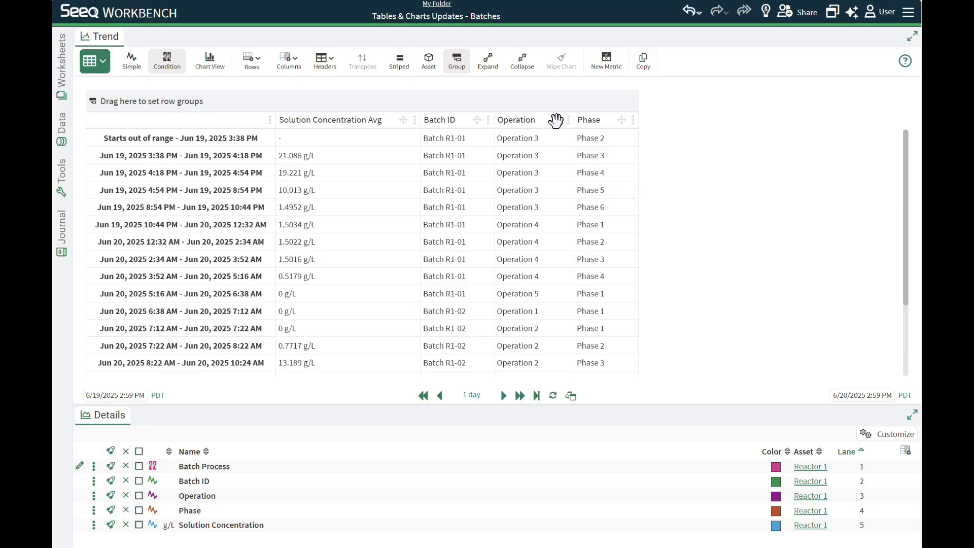
drag(557, 120, 363, 96)
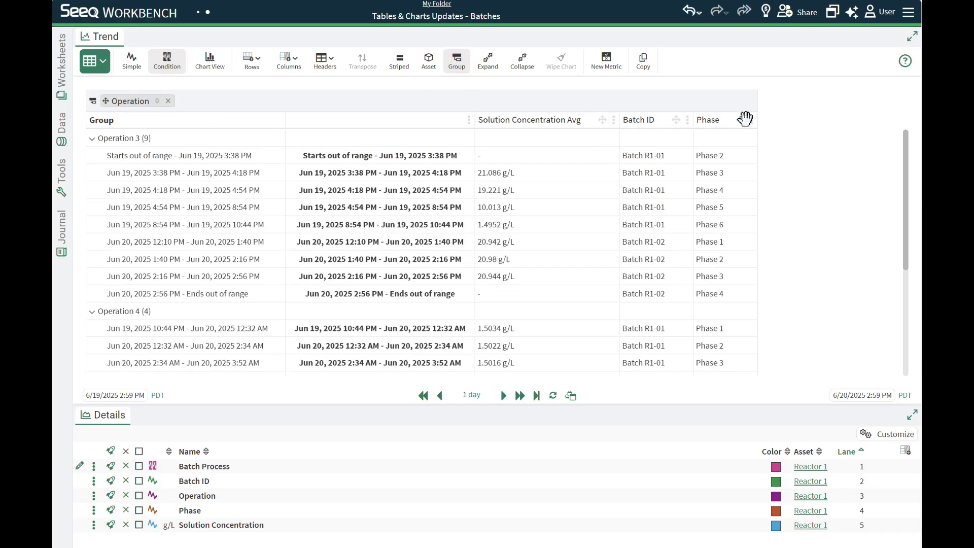
drag(743, 120, 459, 95)
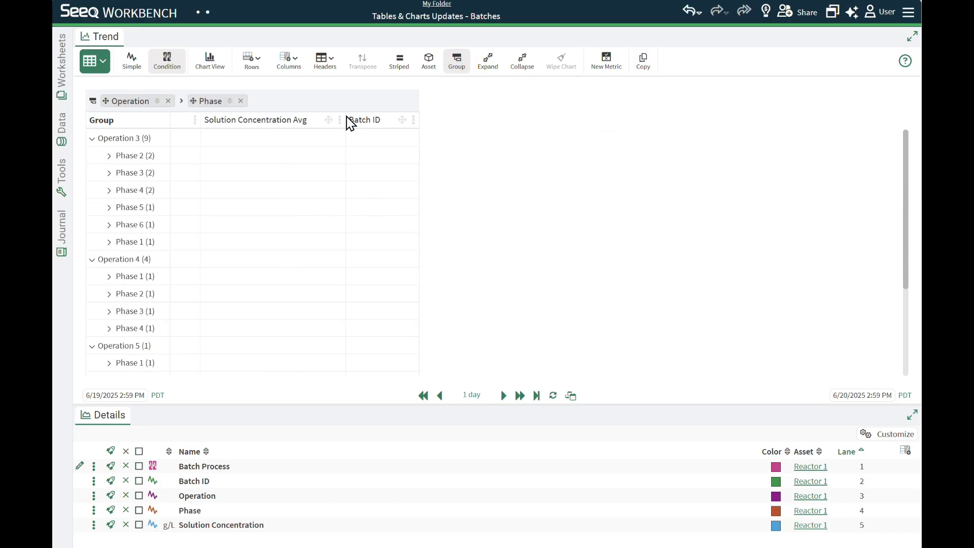
Aggregate Solution Concentration as an Average and show the grouped table as a chart
click(339, 121)
mouse_move(348, 196)
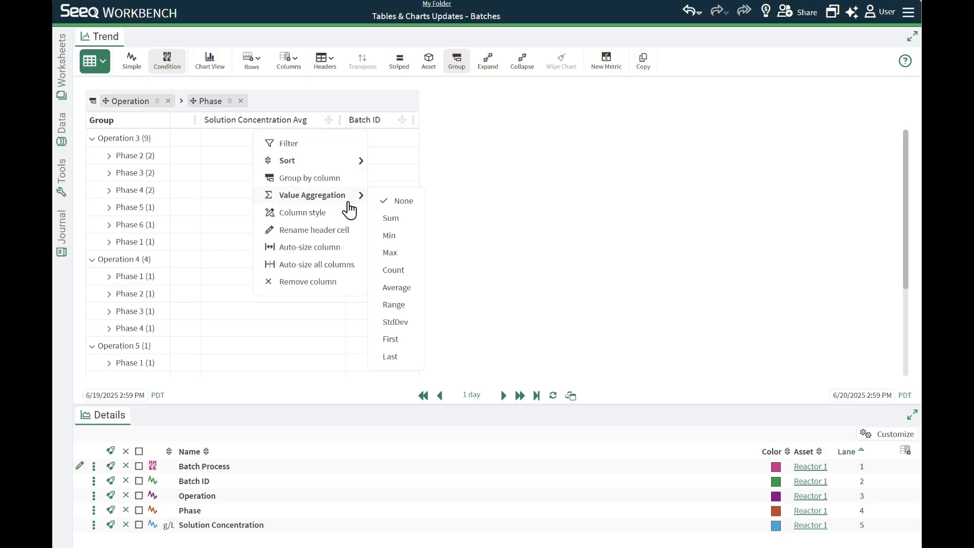
click(406, 293)
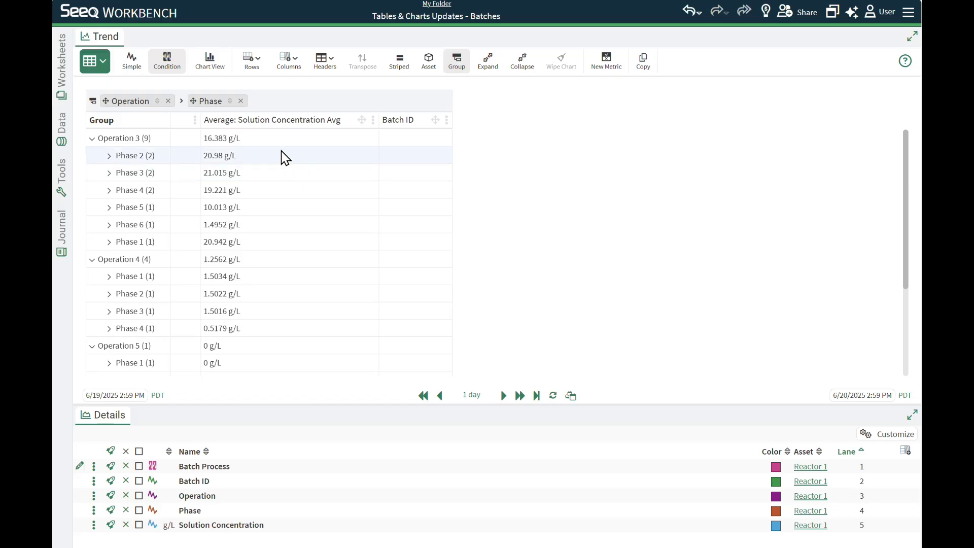
click(209, 61)
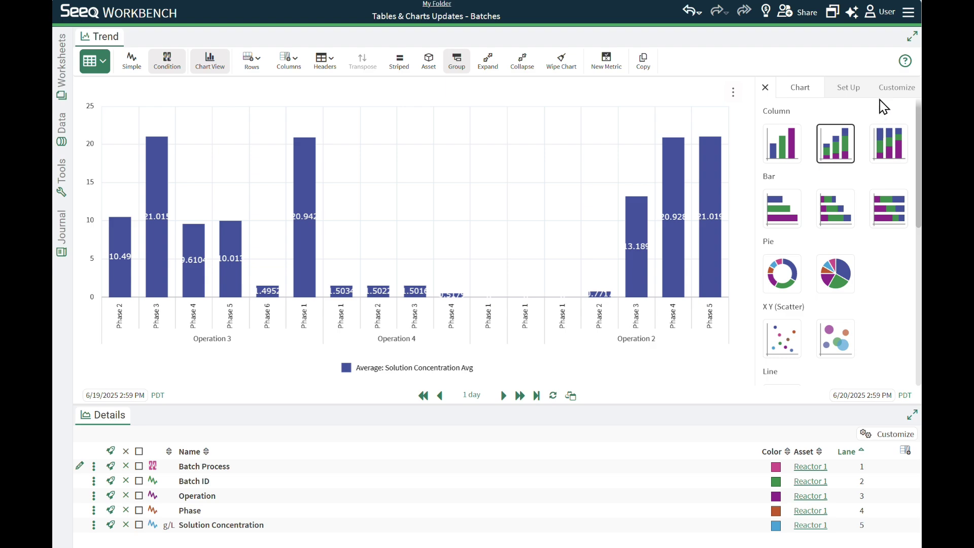
Turn on the chart title and set it to 'Solution Concentration by Phase'
click(896, 88)
click(785, 140)
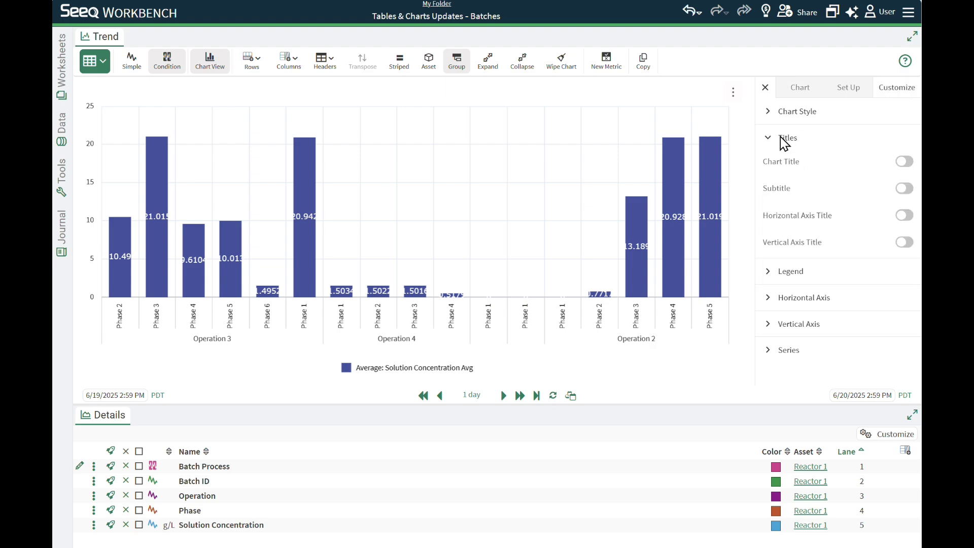
click(908, 163)
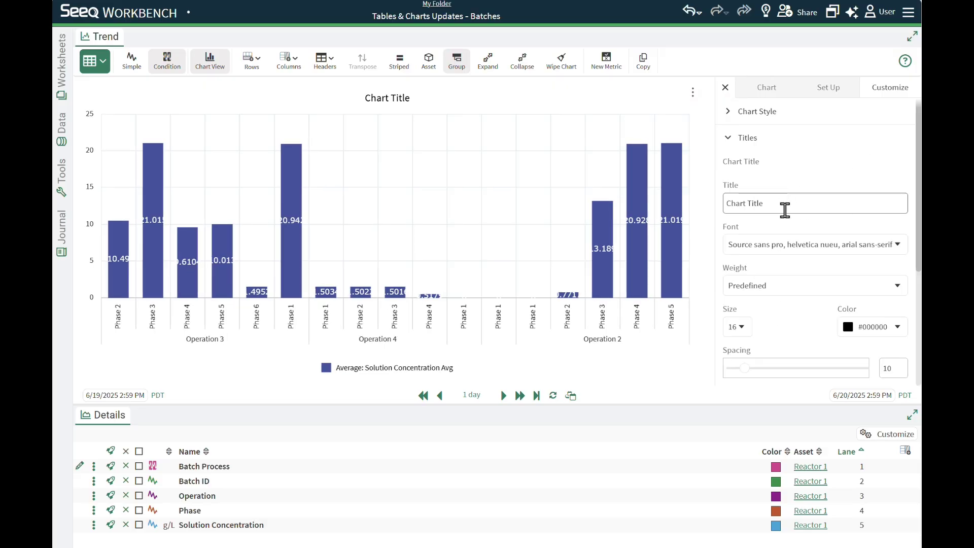
drag(785, 208, 722, 216)
text(Solution Conce)
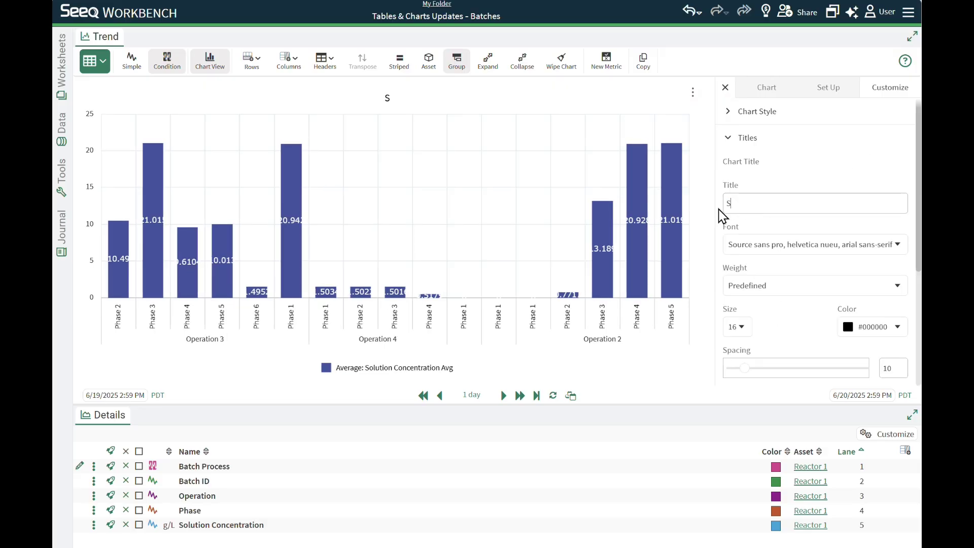
text(ntration by Phase)
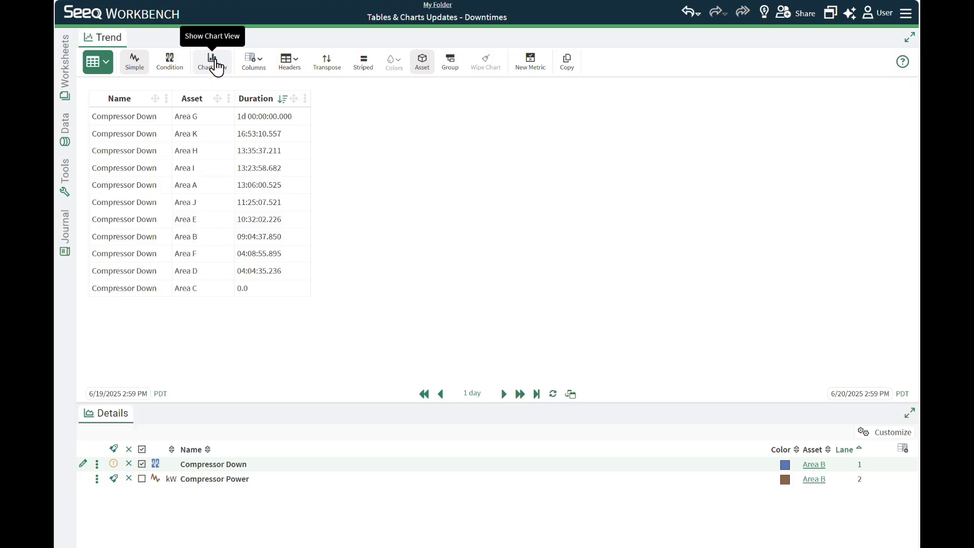
Chart the Compressor Down durations with Asset as categories, displayed as a donut chart
click(213, 63)
mouse_move(152, 167)
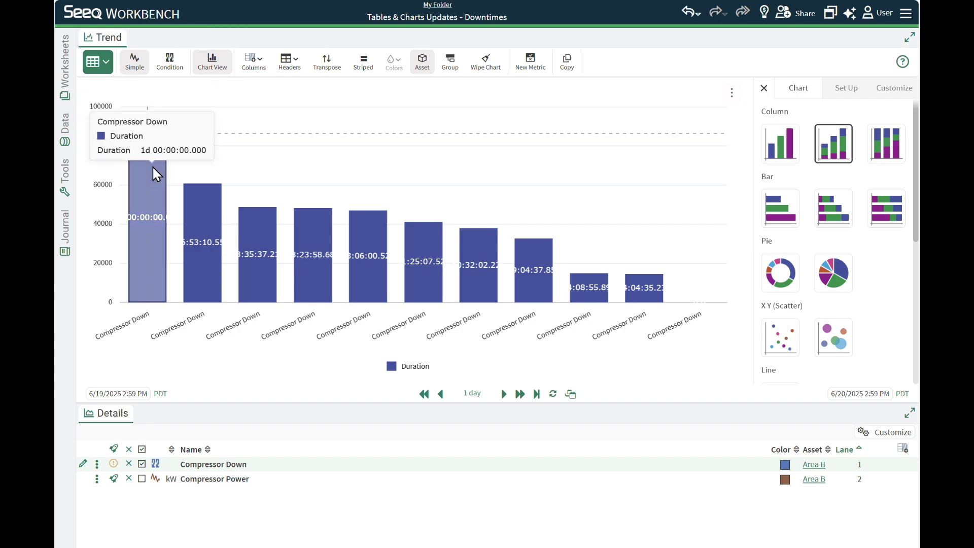
mouse_move(465, 242)
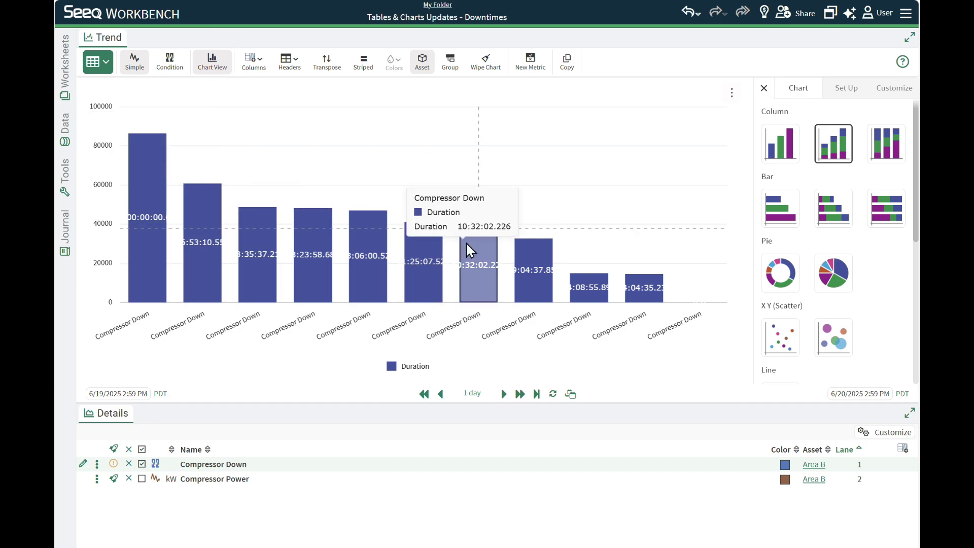
click(843, 89)
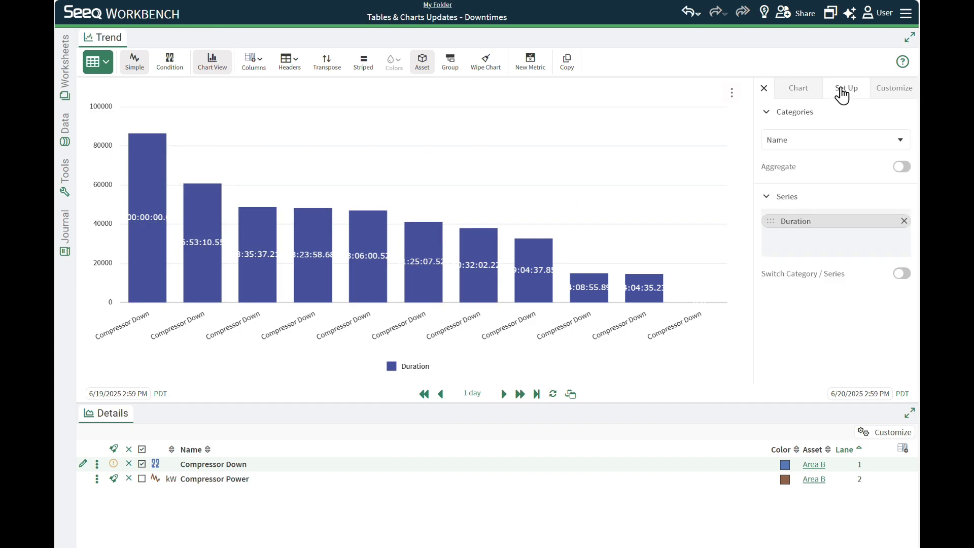
click(834, 138)
click(812, 193)
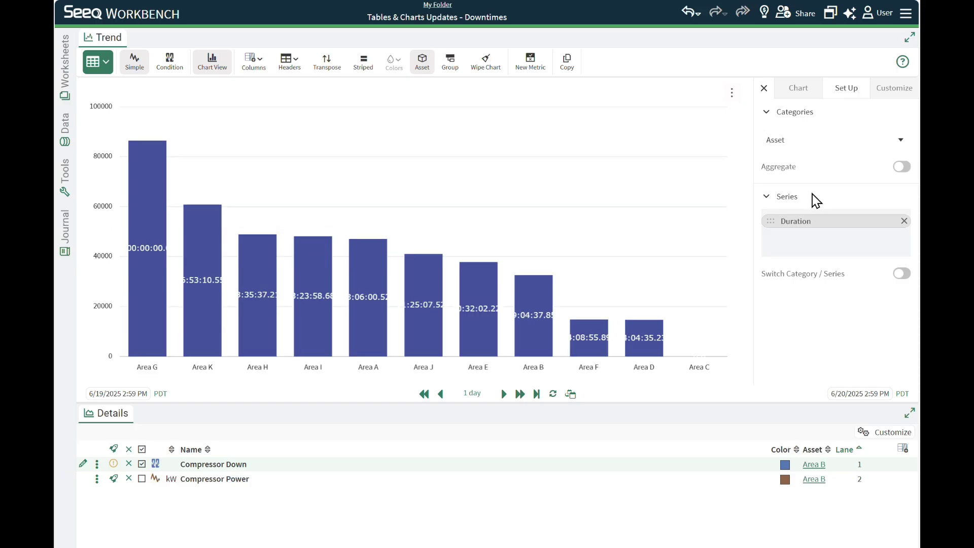
click(800, 91)
click(790, 280)
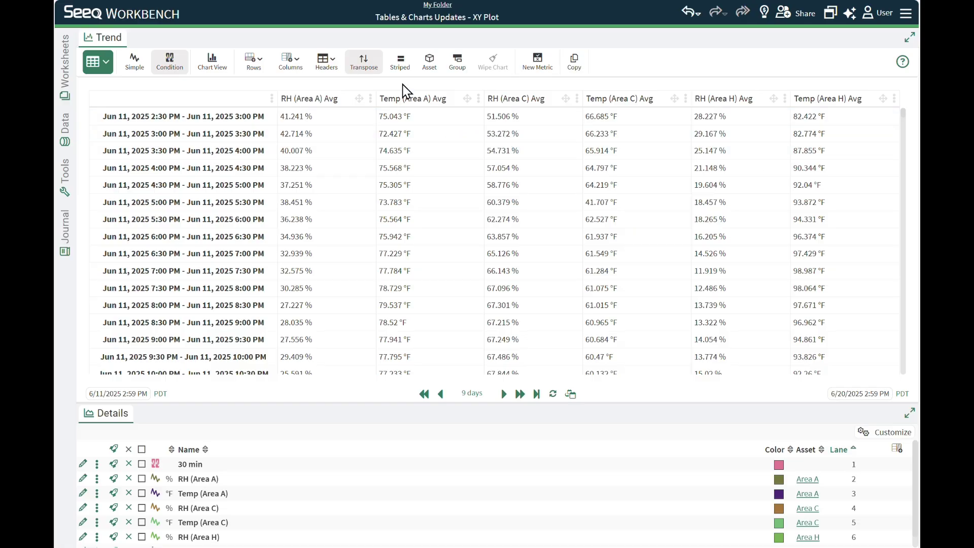
Display the XY Plot table as an X Y scatter chart of Temp versus RH per area
click(211, 71)
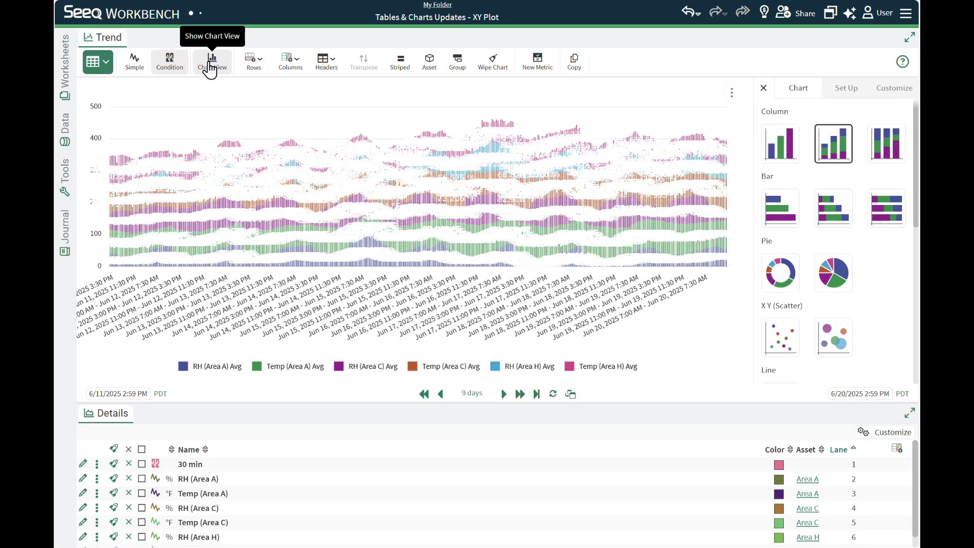
click(792, 343)
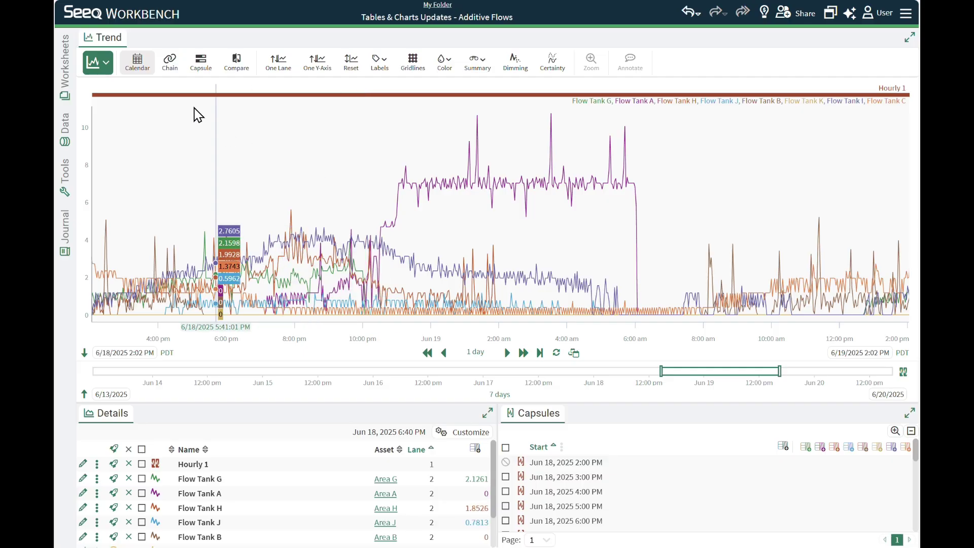
Switch Additive Flows to Table & Charts and add average columns for Flow Tanks G, A, H and J
click(98, 62)
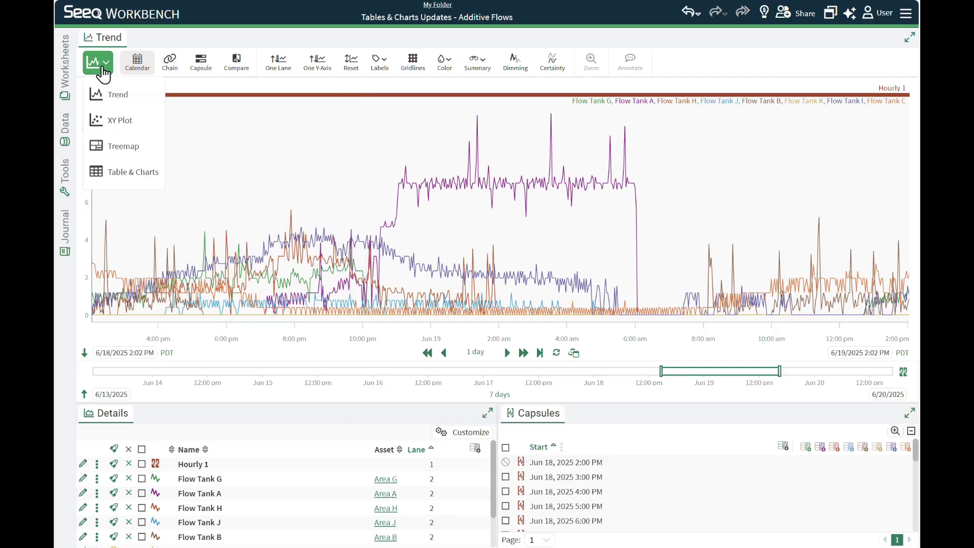
click(124, 172)
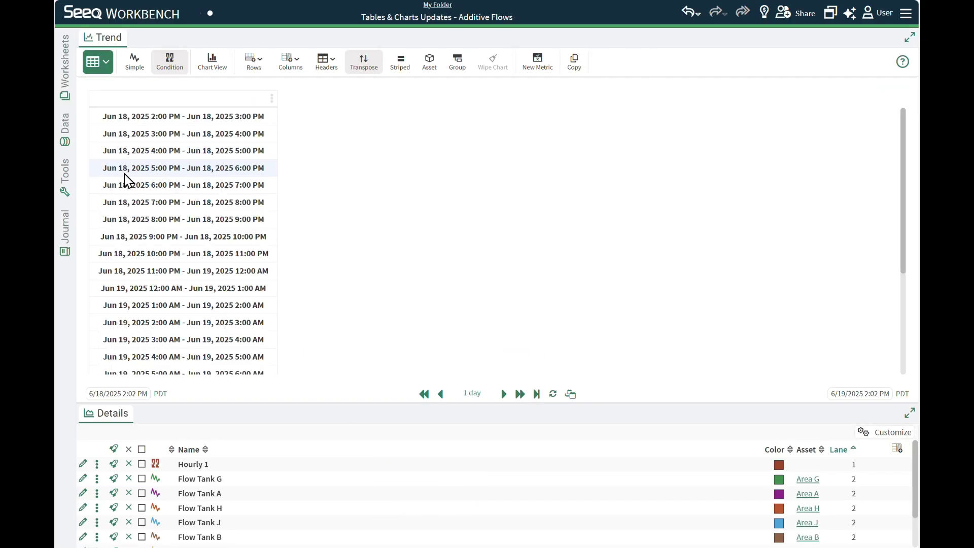
click(290, 61)
click(365, 124)
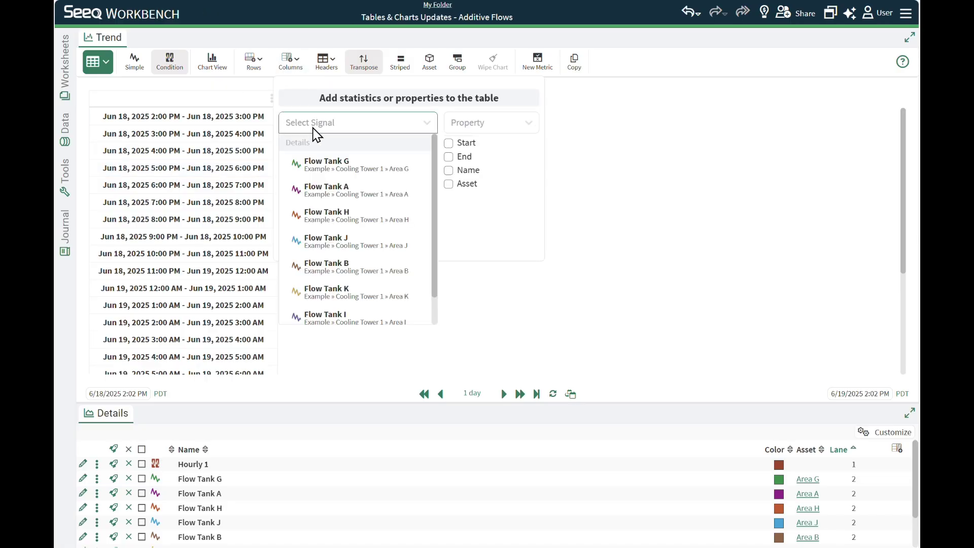
click(330, 163)
click(344, 126)
click(330, 189)
click(285, 183)
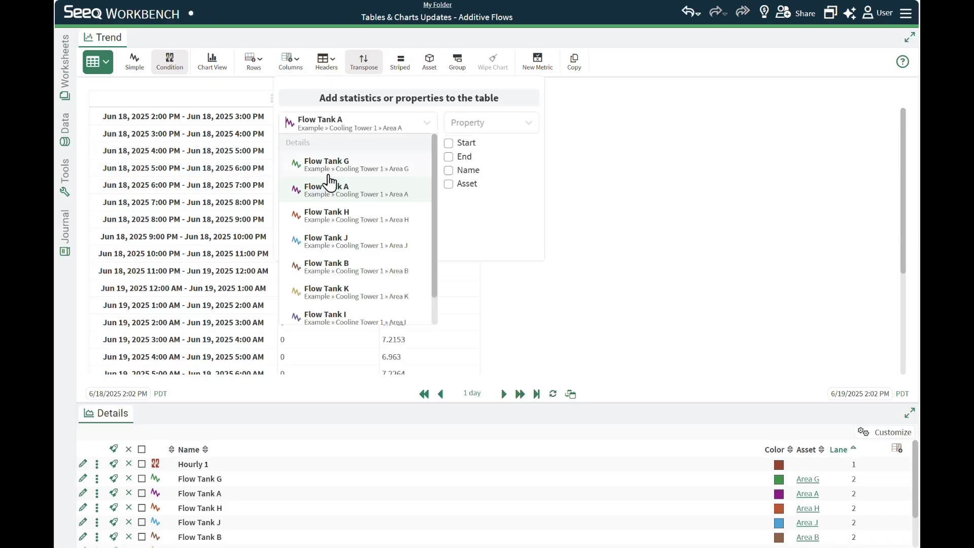
click(330, 215)
click(285, 183)
click(326, 239)
click(283, 180)
Add average columns for Flow Tanks B, K, I and C
click(355, 124)
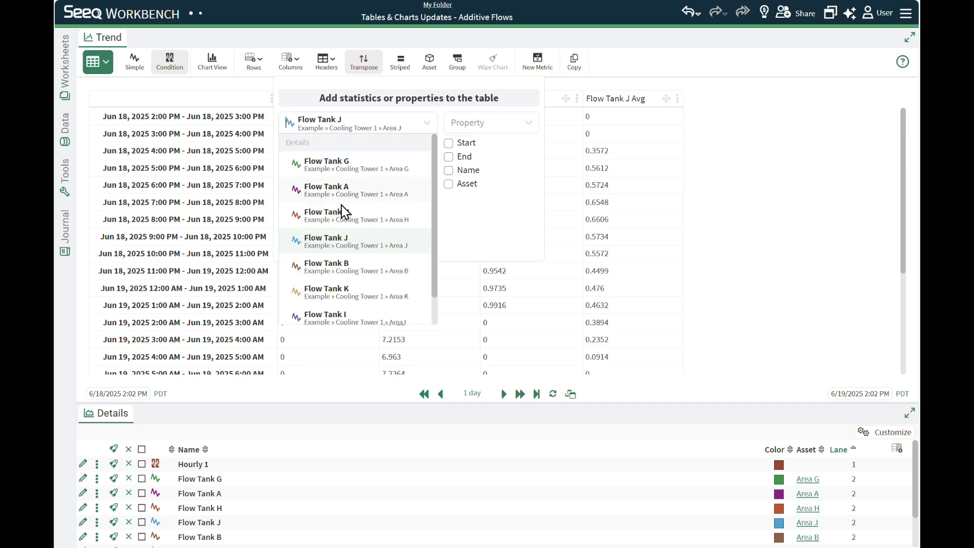
click(326, 265)
click(283, 181)
click(369, 132)
click(304, 207)
click(284, 180)
click(366, 126)
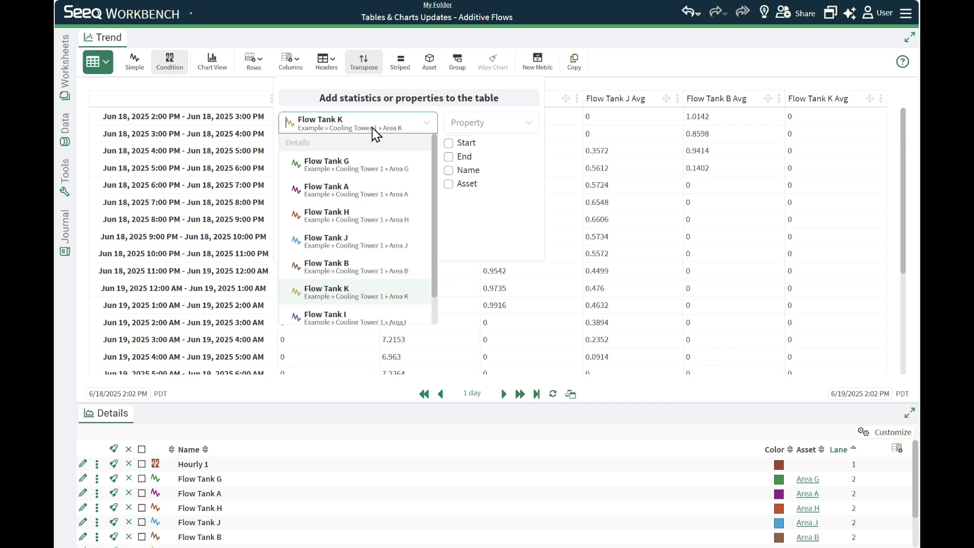
click(370, 318)
click(283, 180)
click(370, 127)
click(315, 286)
click(284, 180)
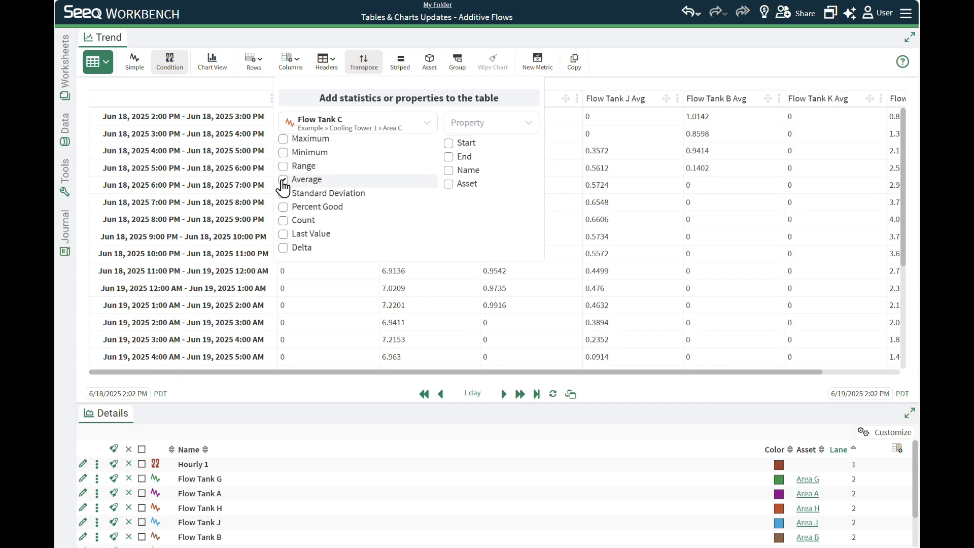
Chart the hourly table and add Flow Tank G, H, A and J Avg as series
click(214, 71)
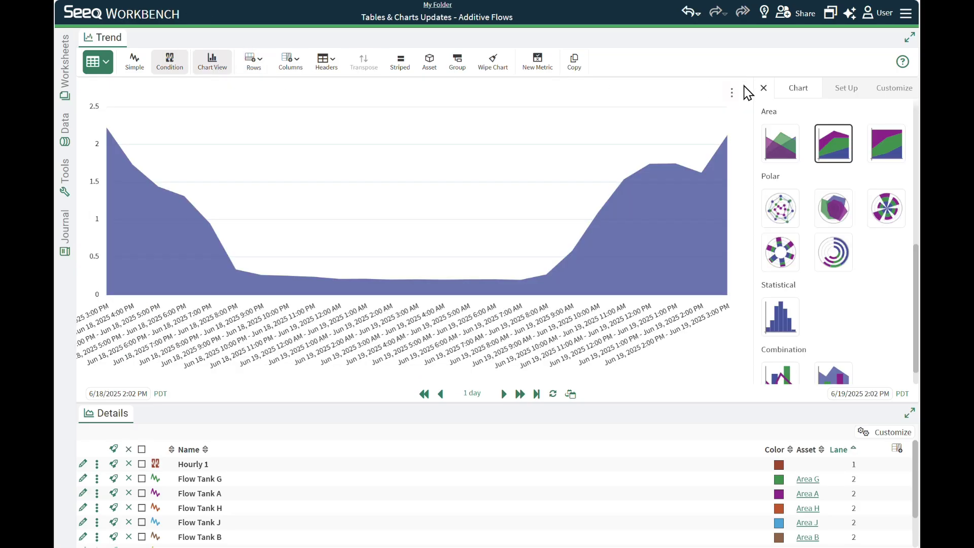
click(850, 92)
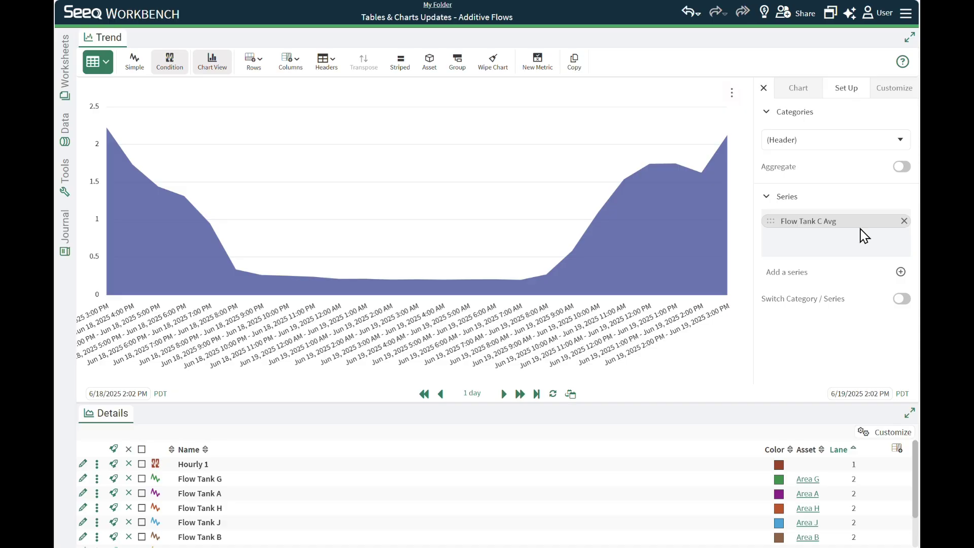
click(901, 271)
click(882, 259)
click(901, 271)
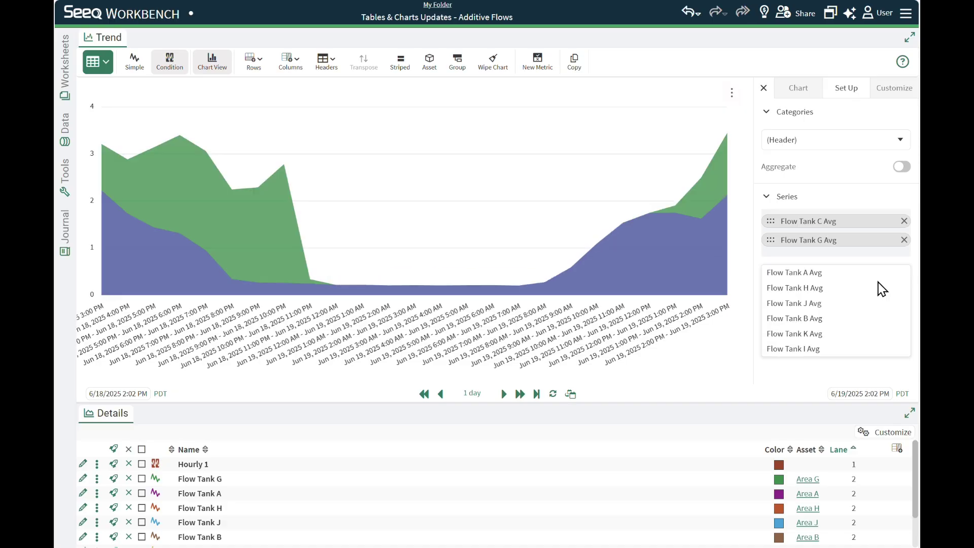
click(873, 300)
click(902, 284)
click(885, 286)
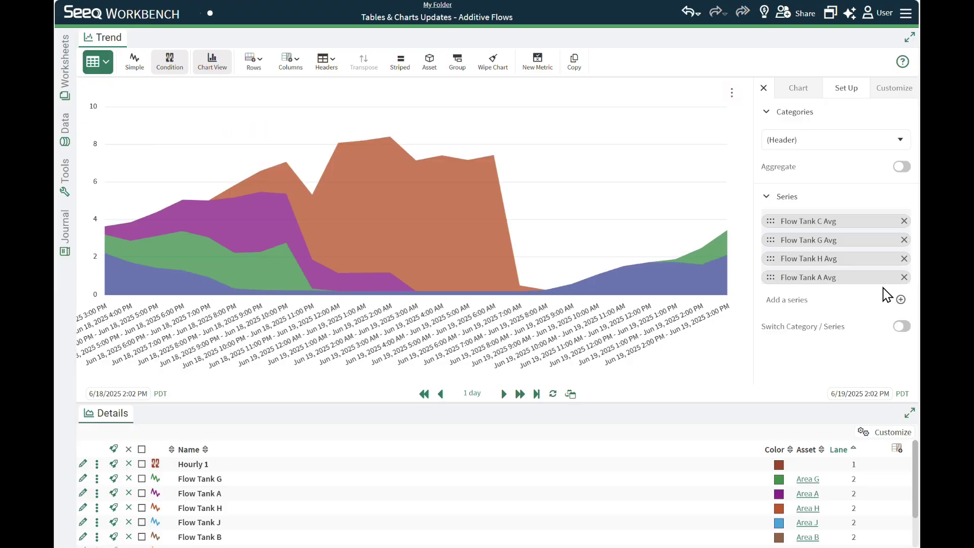
click(902, 301)
click(882, 309)
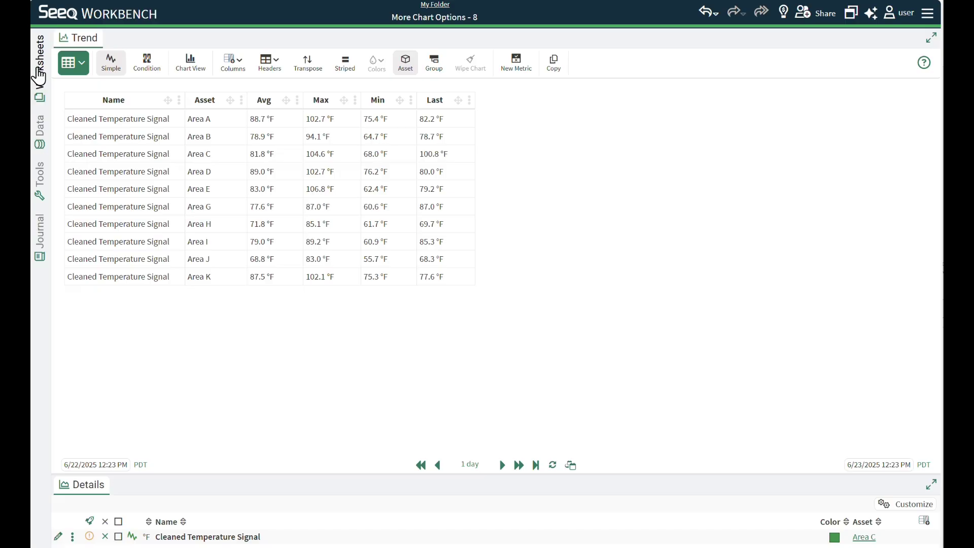
Show the per-area Cleaned Temperature Signal statistics as the first polar spider chart
click(191, 63)
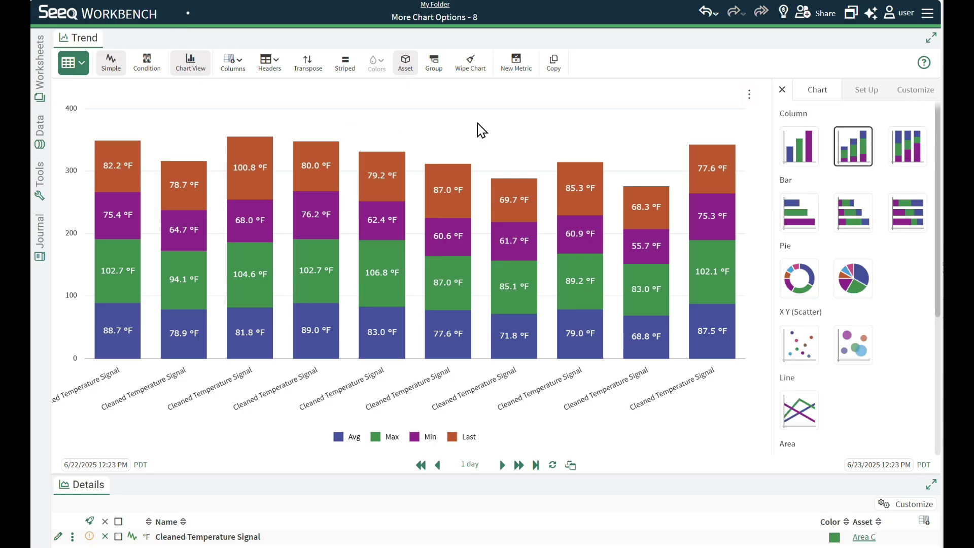
scroll(875, 329, down, 4)
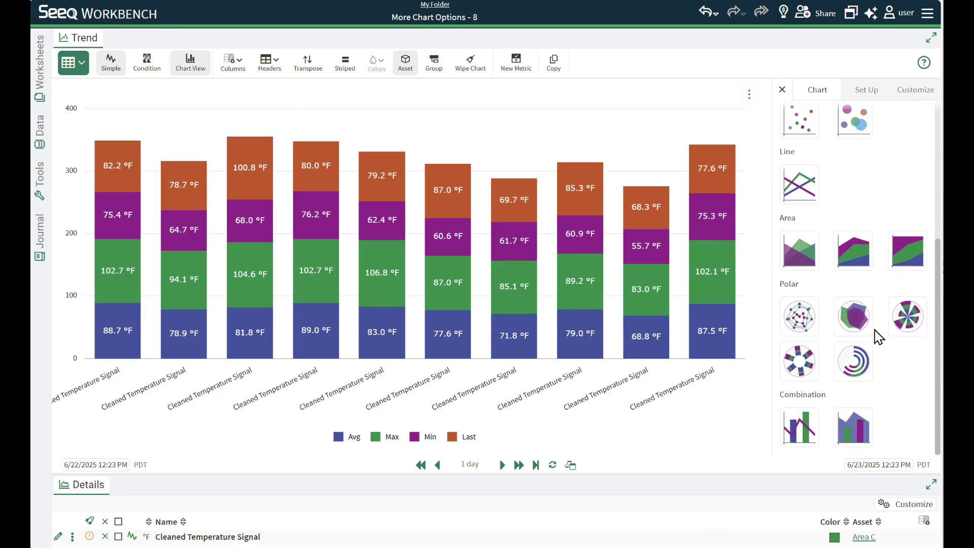
click(796, 327)
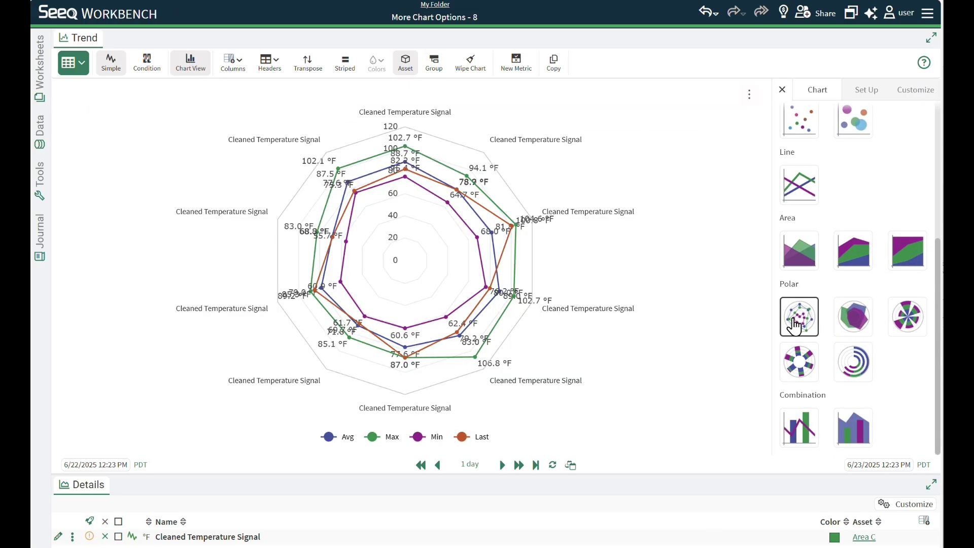
Set the spider chart categories to Asset so spokes read Area A–K
click(863, 92)
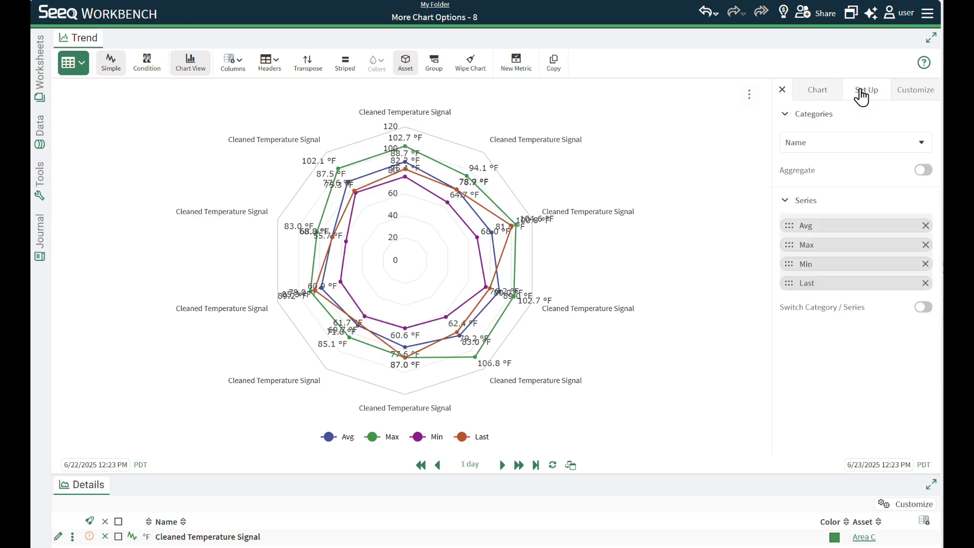
click(865, 148)
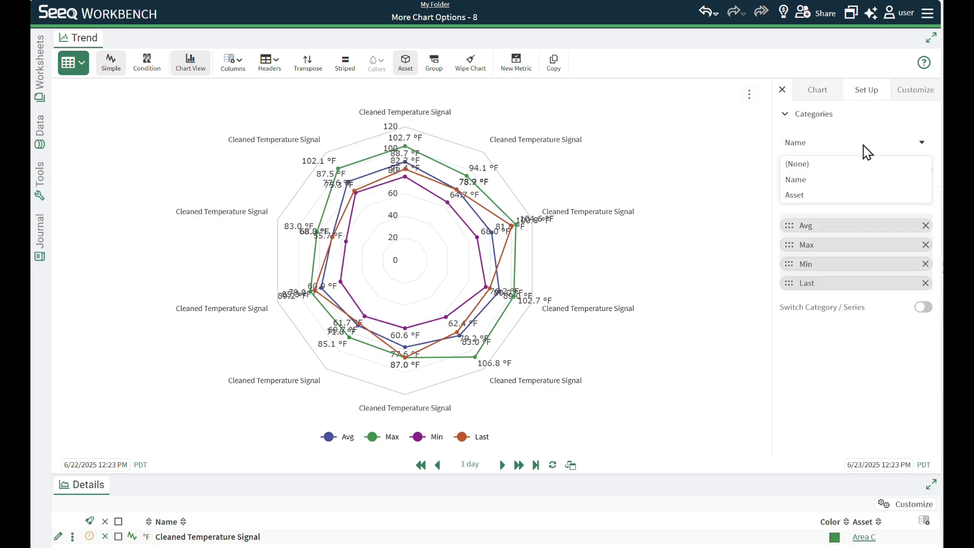
click(828, 195)
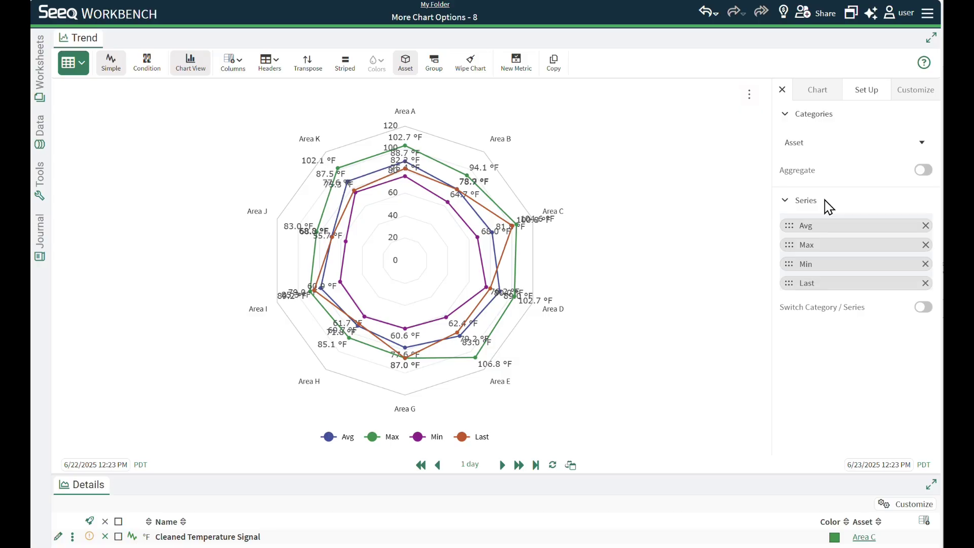
Set the series data label size to 8 and close the chart settings panel
click(913, 91)
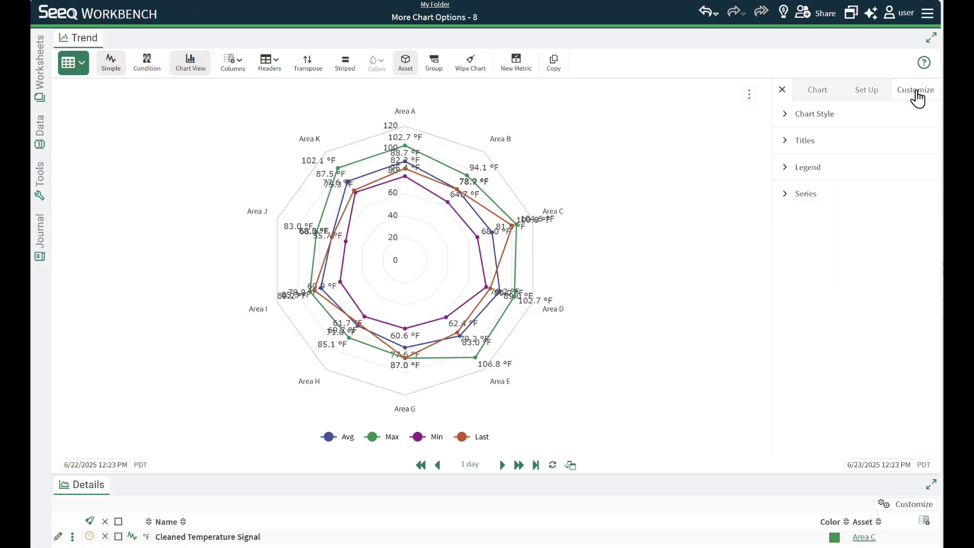
click(786, 194)
scroll(812, 228, down, 4)
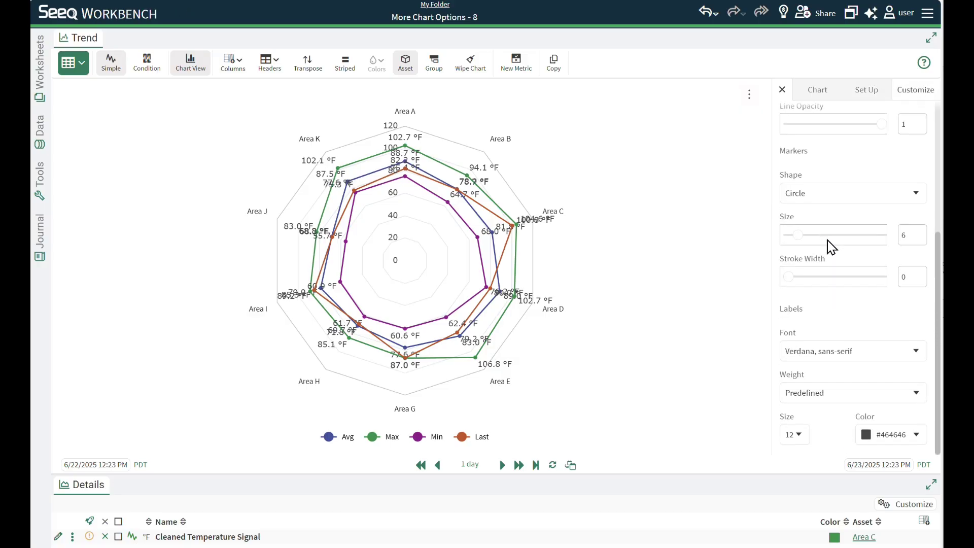
click(796, 436)
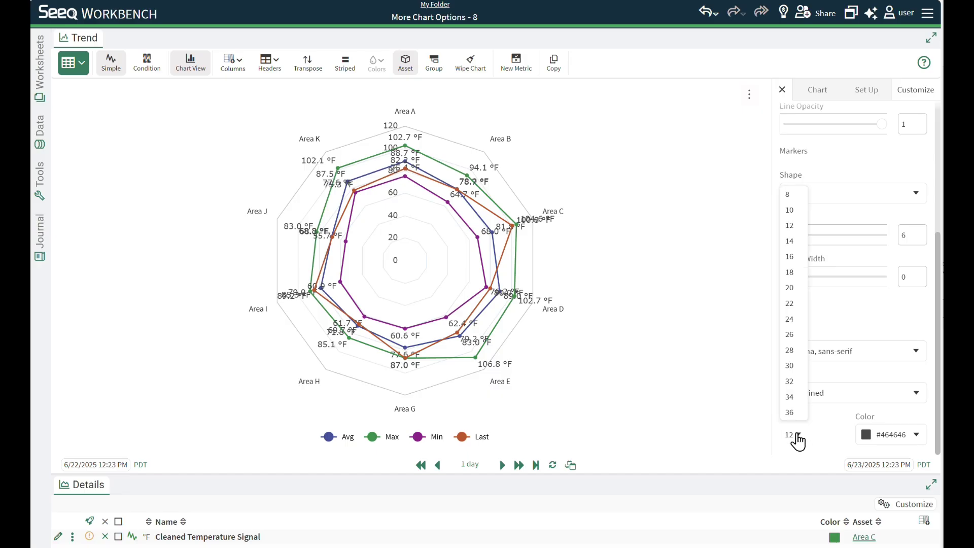
click(792, 211)
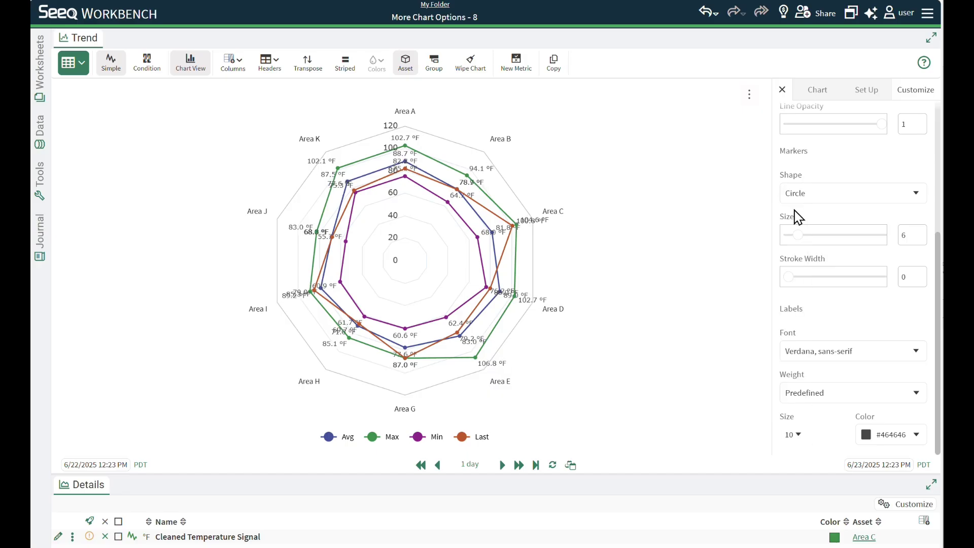
click(793, 435)
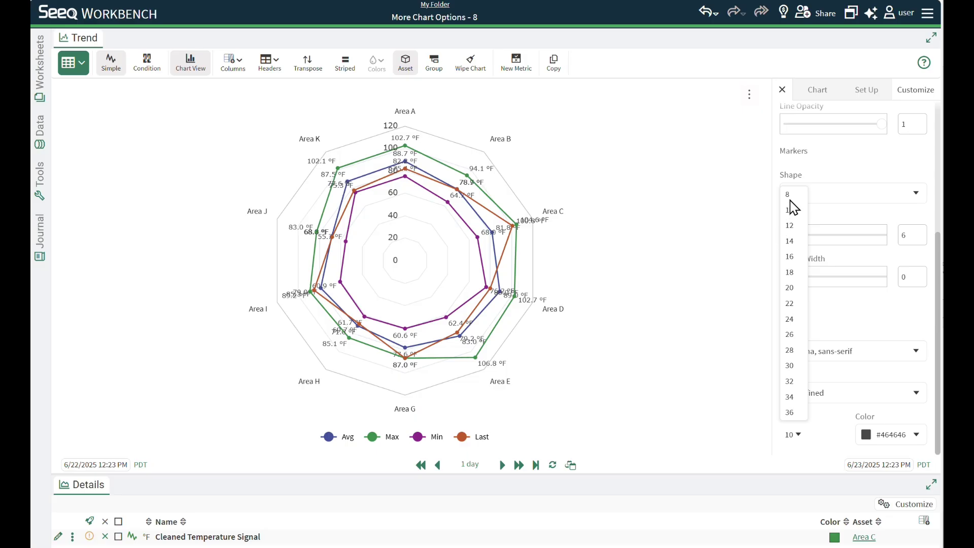
click(791, 197)
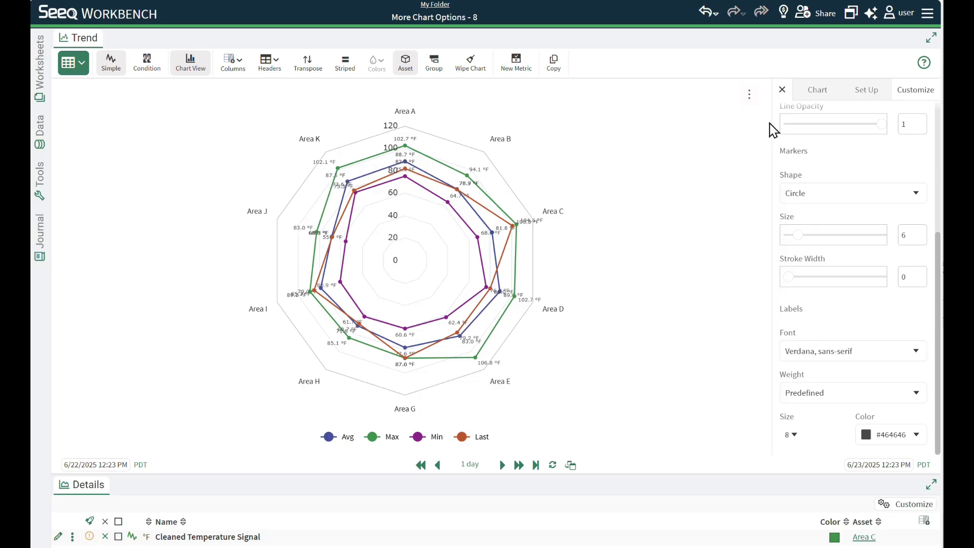
click(783, 90)
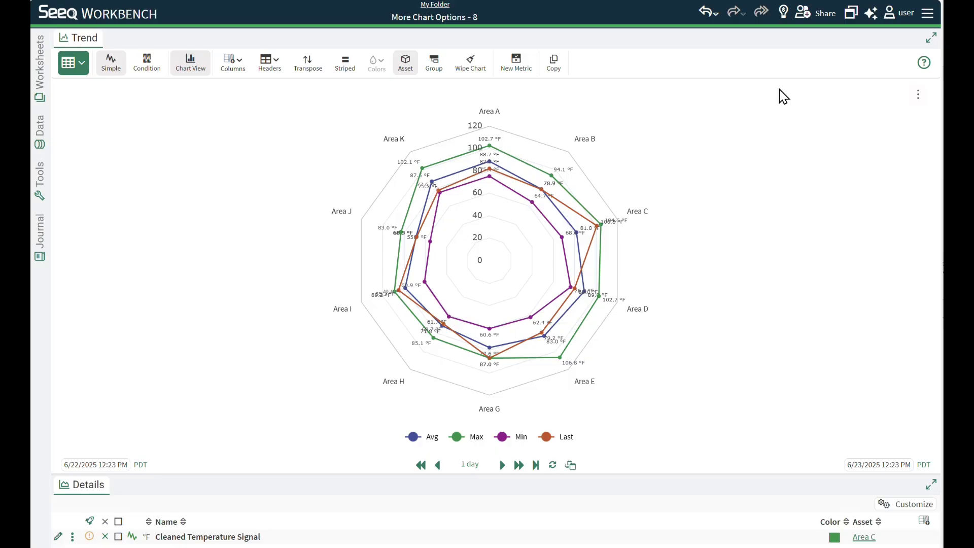
mouse_move(599, 226)
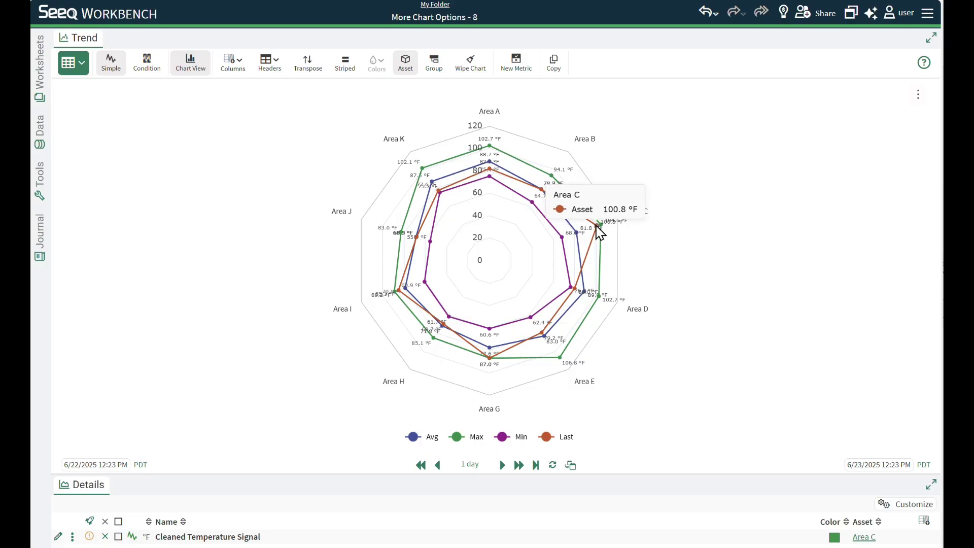